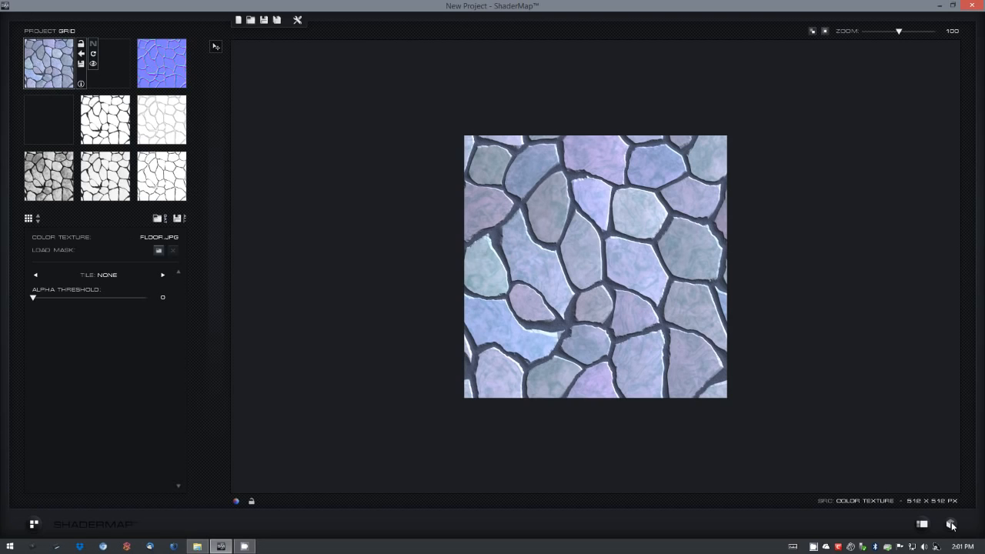
# Step: Open the 3D material visualizer, examine the stone plane, and collapse and restore the Material Editor
pyautogui.click(952, 524)
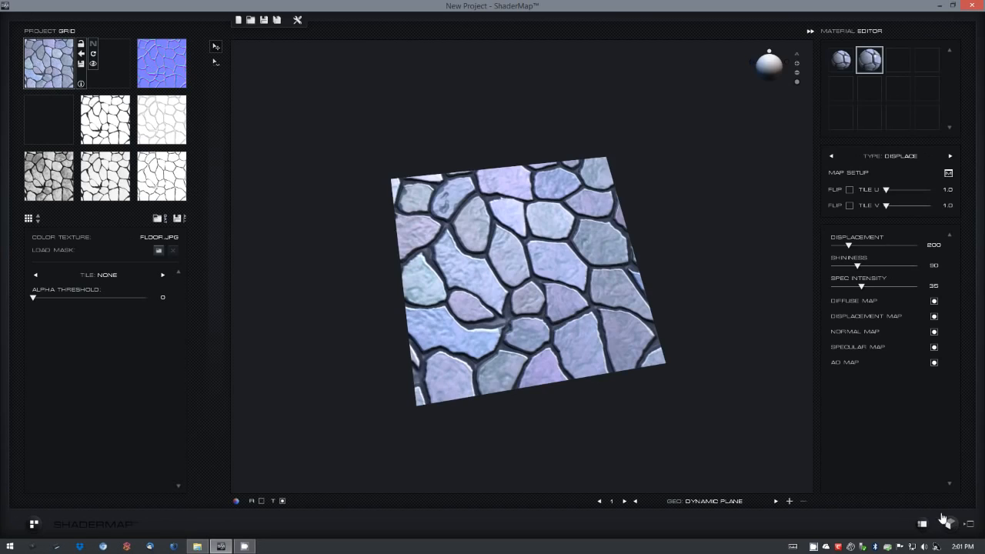
pyautogui.click(549, 291)
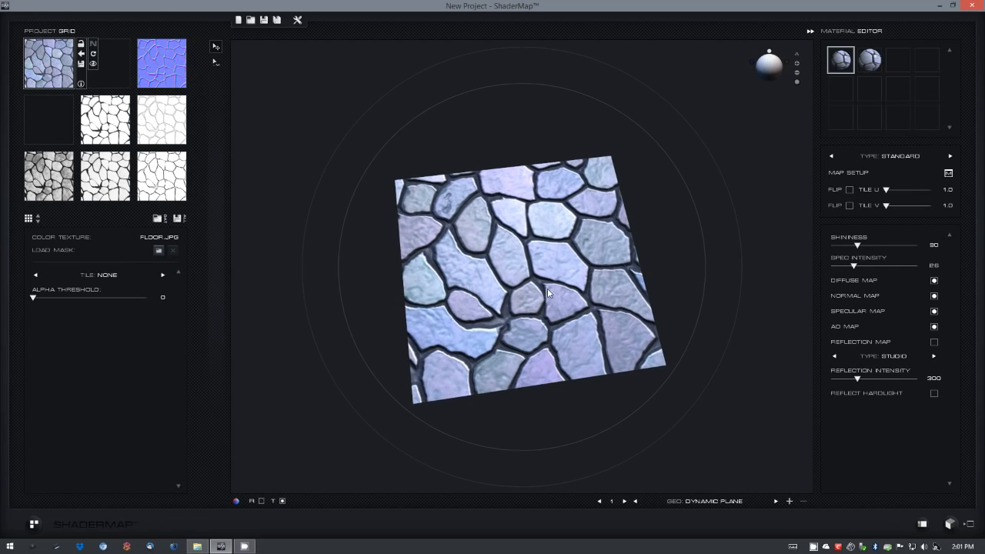
pyautogui.scroll(2, 549, 291)
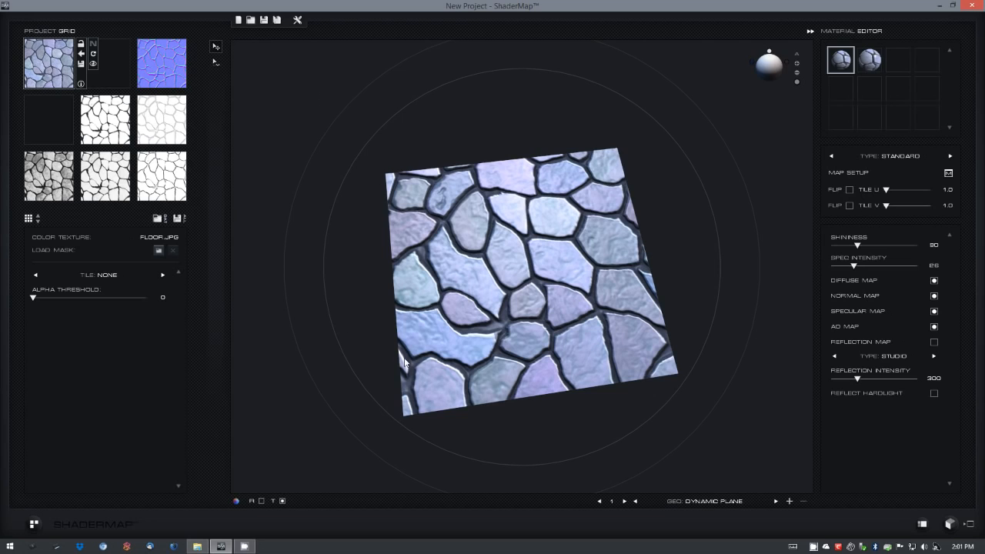
pyautogui.moveTo(670, 188); pyautogui.dragTo(603, 229)
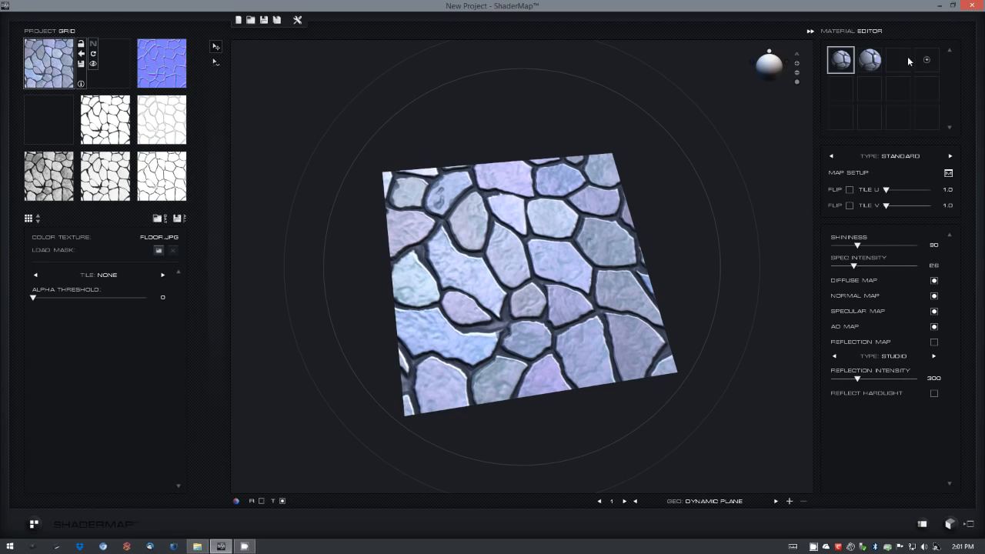
pyautogui.click(811, 32)
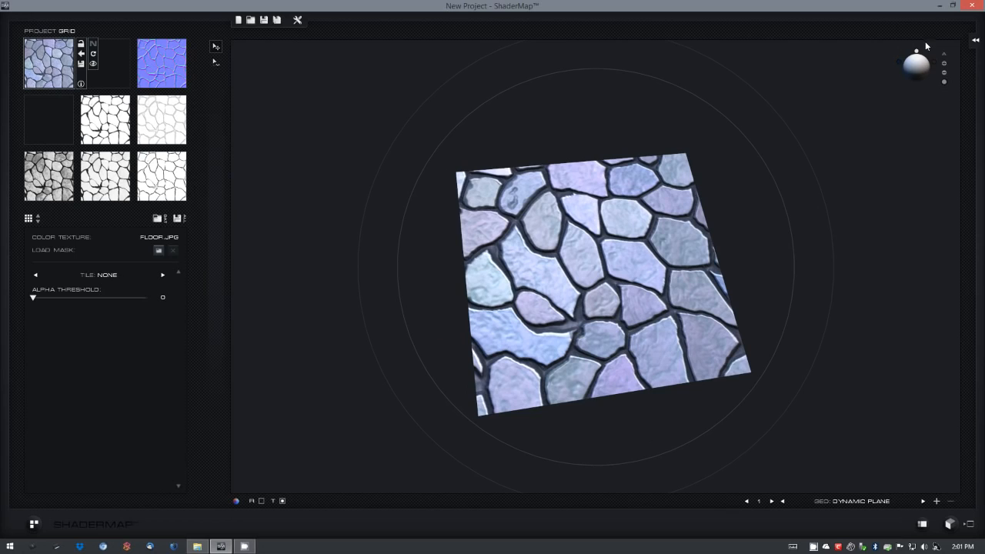
pyautogui.click(976, 41)
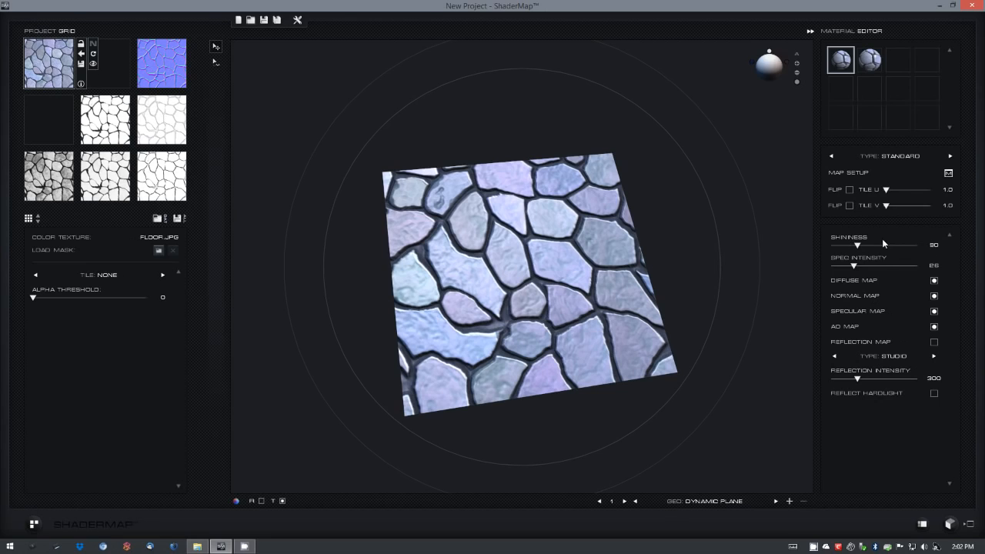
# Step: Apply the existing Displace material to the plane and rotate it to check the relief
pyautogui.click(871, 61)
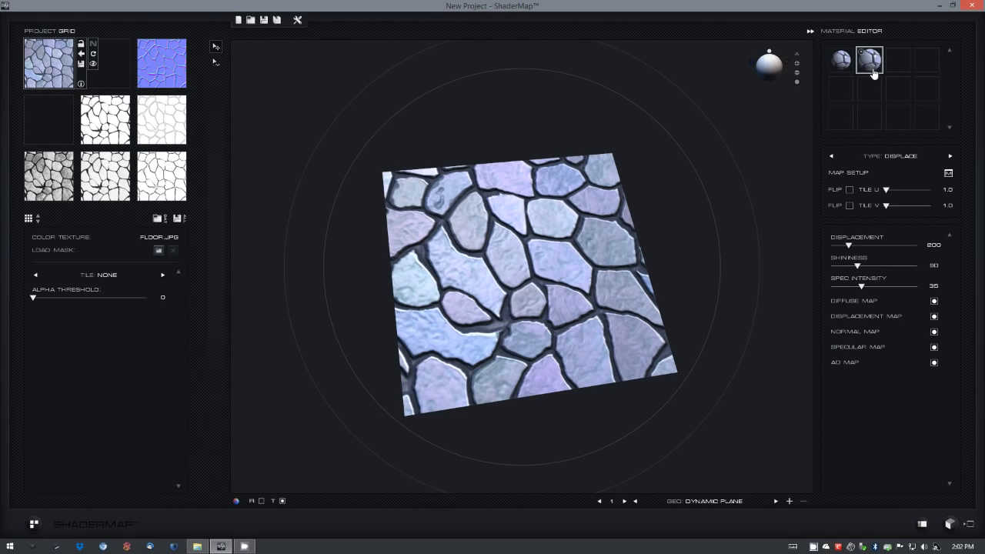
pyautogui.click(846, 68)
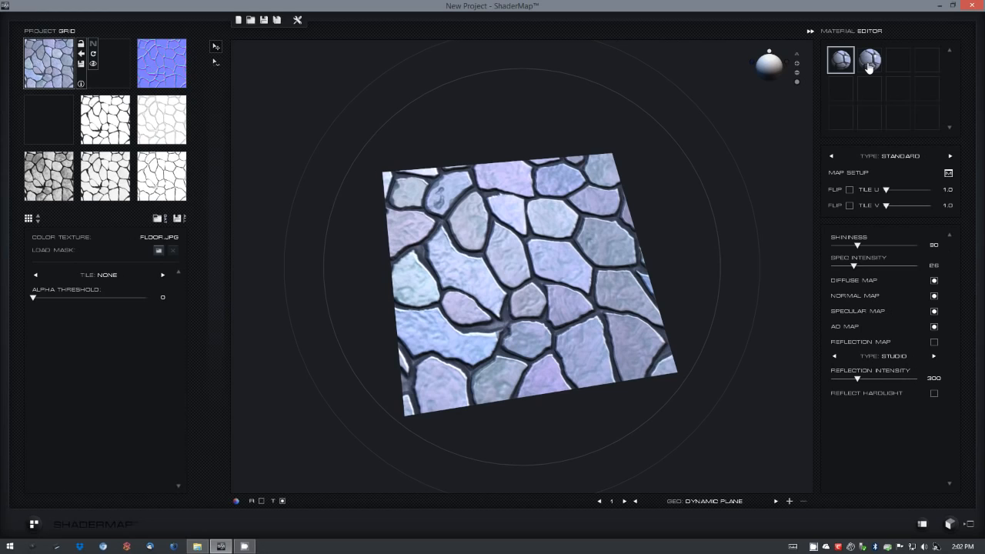
pyautogui.click(871, 64)
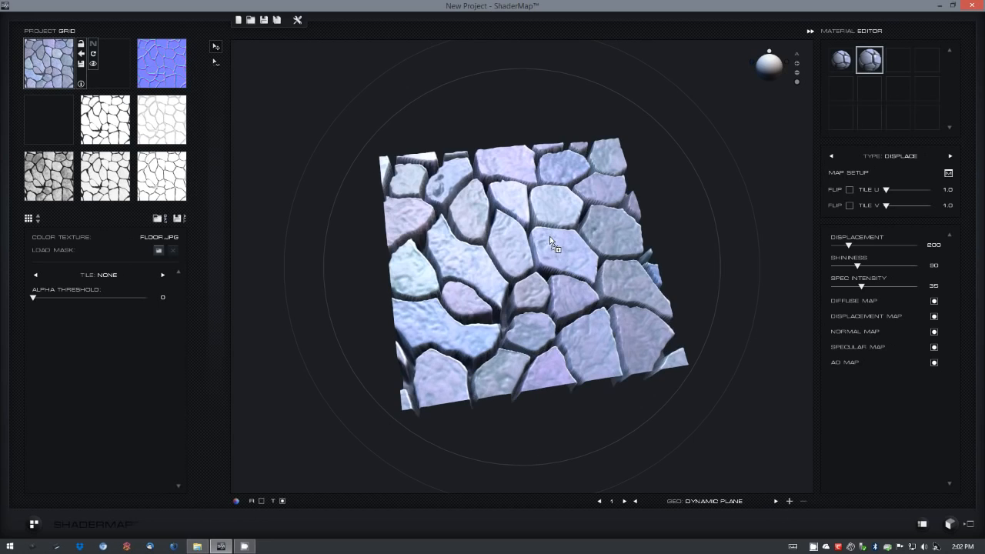
pyautogui.moveTo(565, 242)
pyautogui.mouseDown()
pyautogui.moveTo(520, 253)
pyautogui.moveTo(555, 237)
pyautogui.mouseUp()
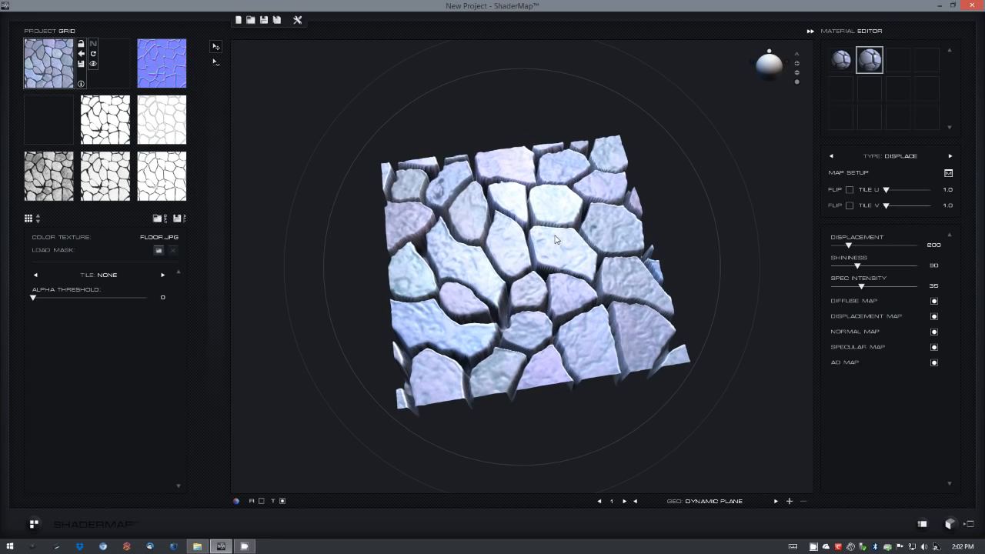
# Step: Set the number of preview objects to 3 and apply the Standard material to the middle plane
pyautogui.click(613, 501)
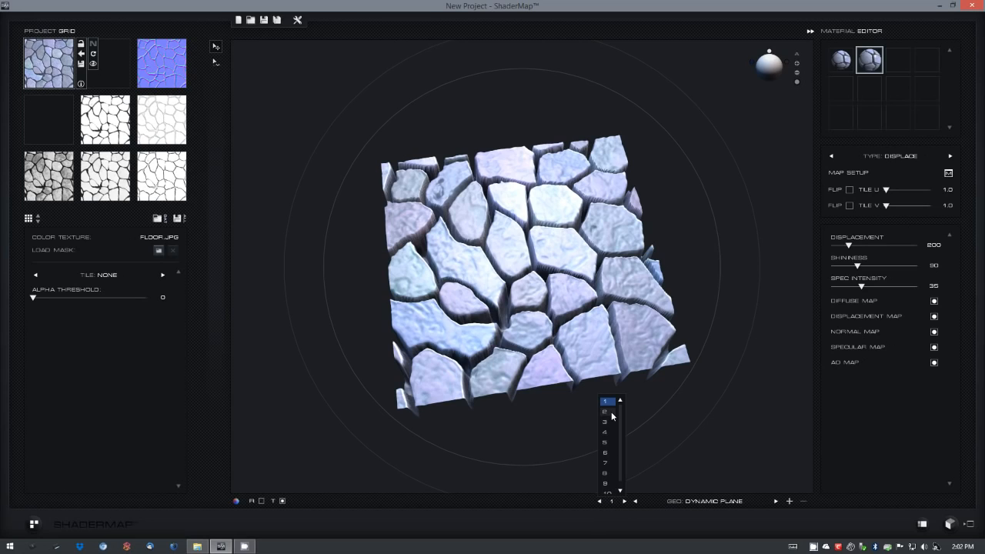
pyautogui.click(643, 443)
pyautogui.click(613, 502)
pyautogui.click(604, 424)
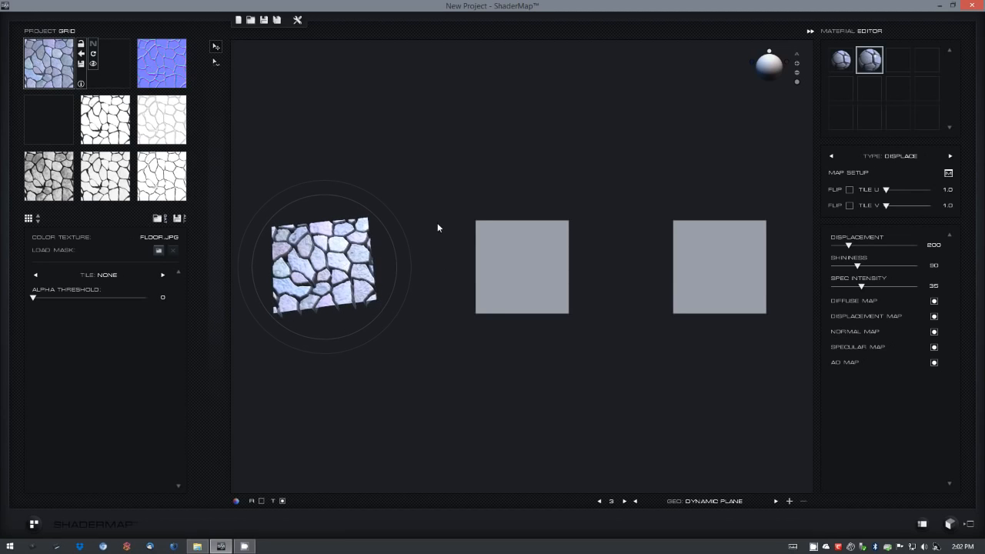
pyautogui.moveTo(841, 65); pyautogui.dragTo(529, 251)
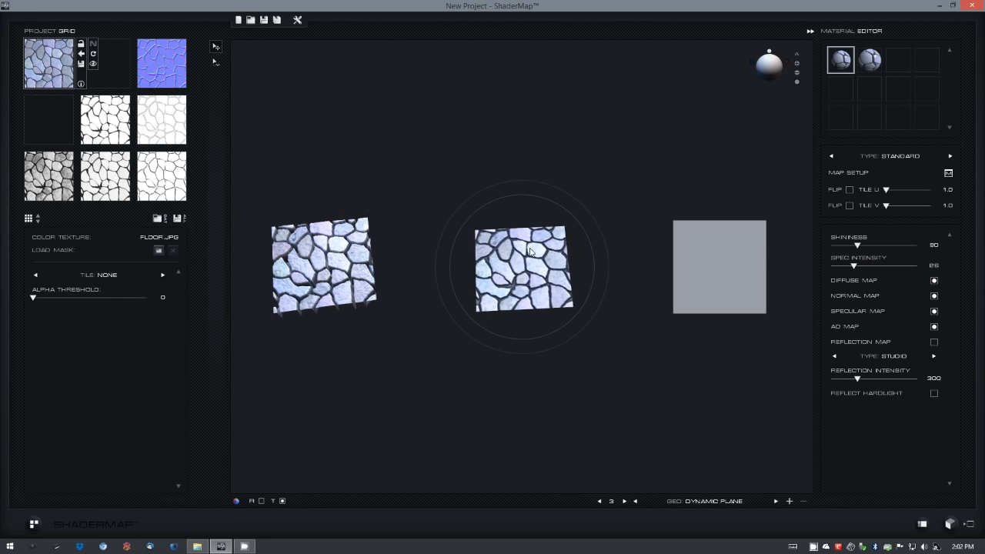
# Step: Select the displaced plane and the standard-material plane alternately to compare their materials
pyautogui.click(341, 263)
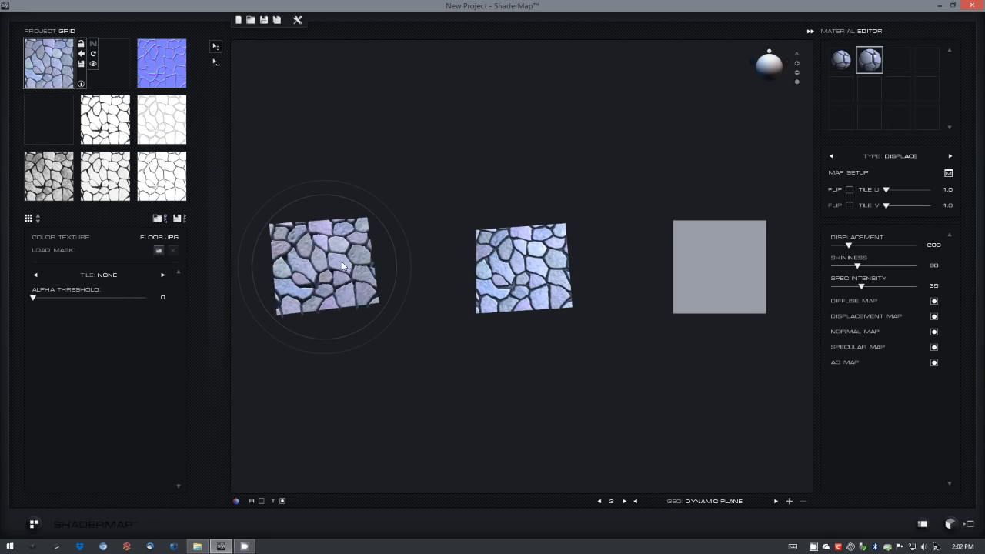
pyautogui.click(501, 277)
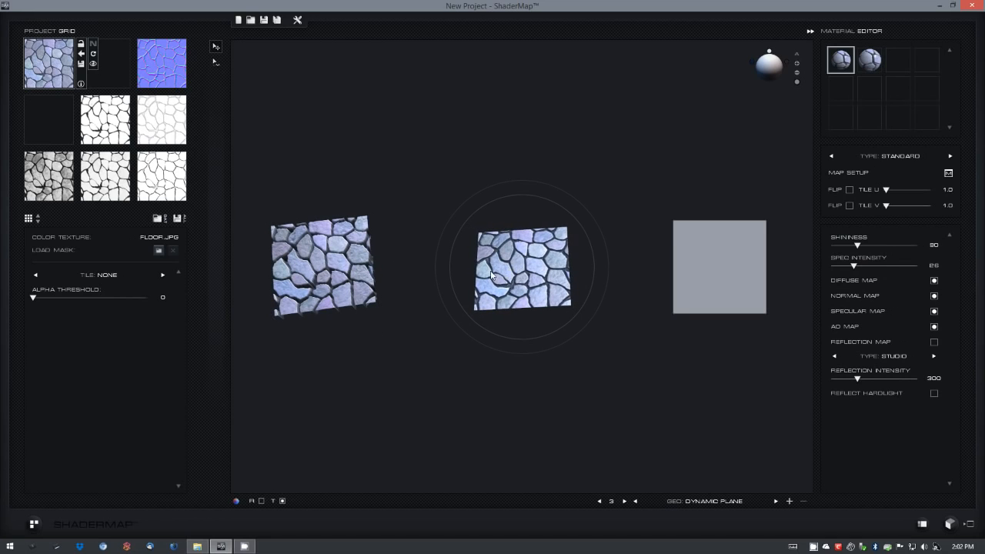
pyautogui.click(365, 262)
pyautogui.click(507, 277)
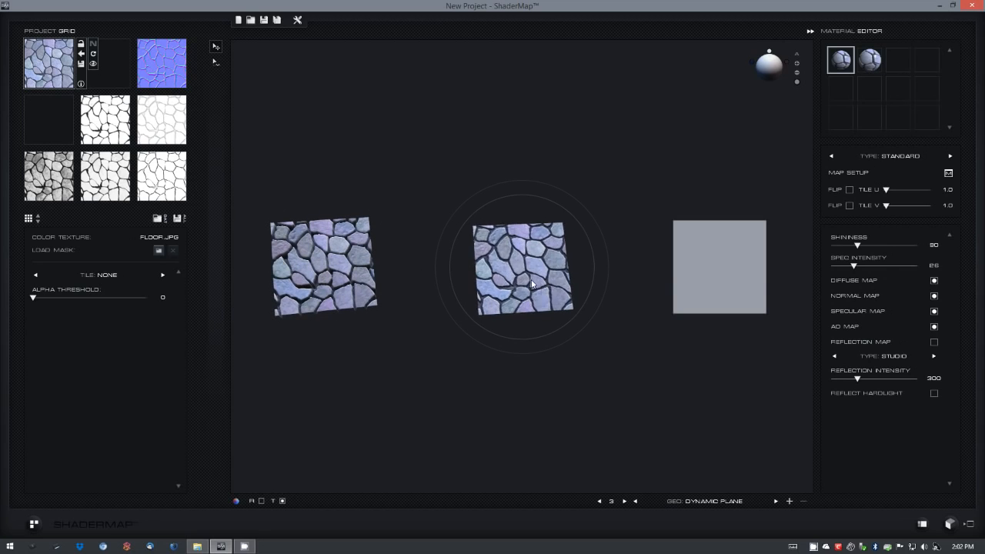
# Step: Reduce the number of preview objects to 1 and rotate the remaining plane
pyautogui.click(600, 501)
pyautogui.click(600, 502)
pyautogui.moveTo(563, 288); pyautogui.dragTo(539, 281)
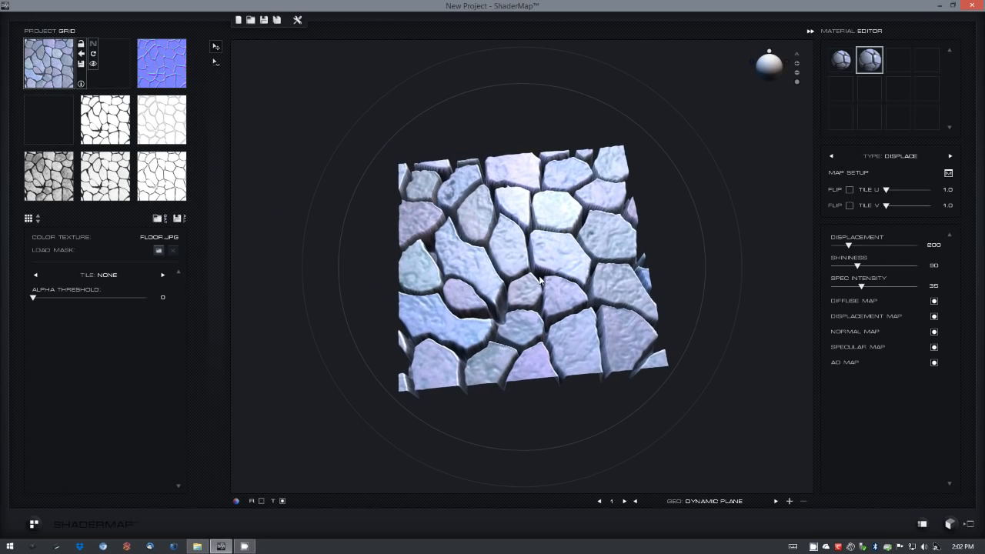
# Step: Load the custom 3D model troll.obj as the preview geometry
pyautogui.click(711, 505)
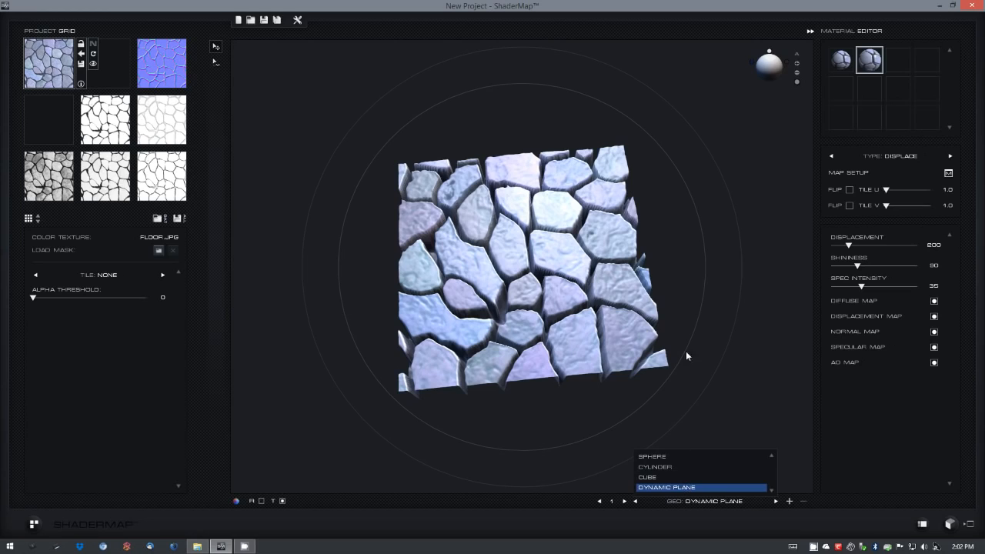
pyautogui.click(541, 282)
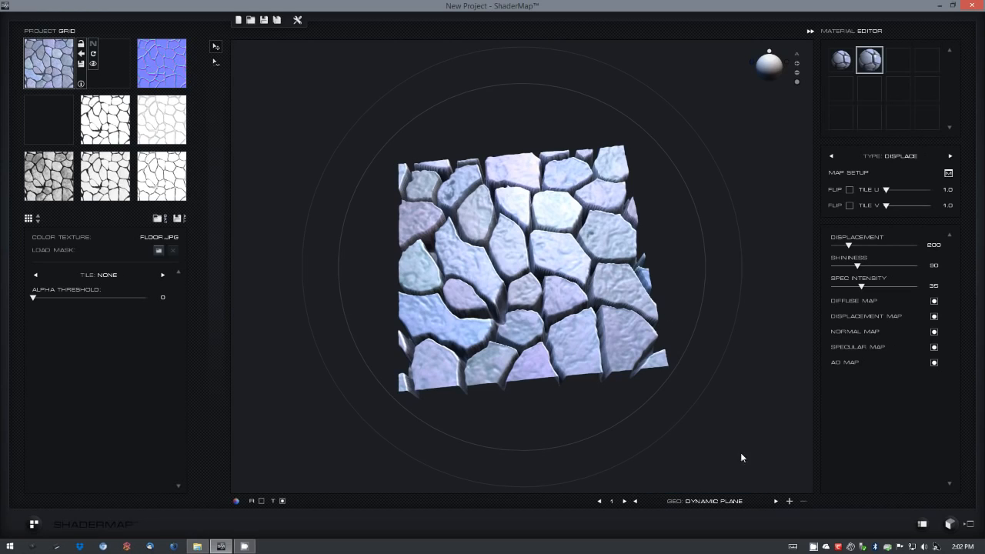
pyautogui.click(790, 501)
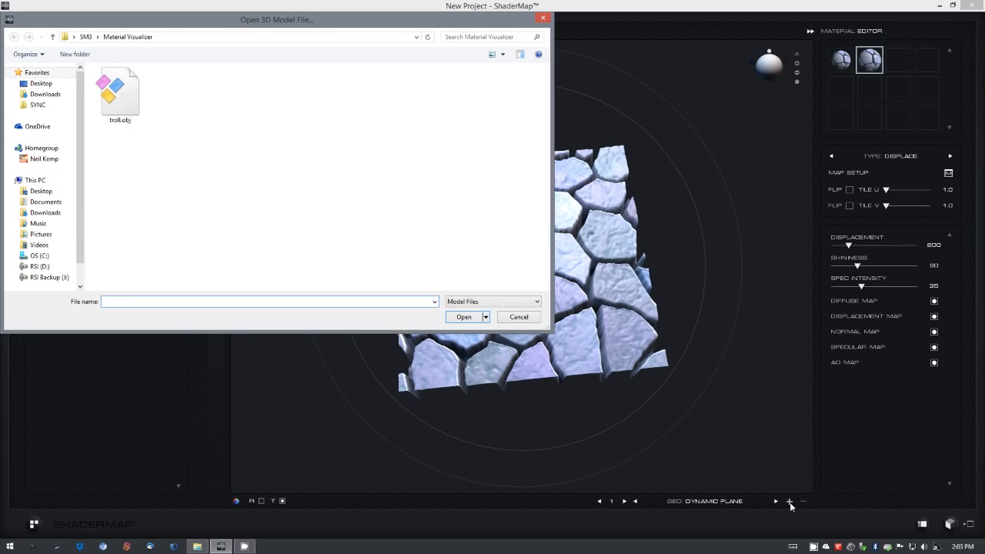
pyautogui.click(122, 77)
pyautogui.doubleClick(127, 88)
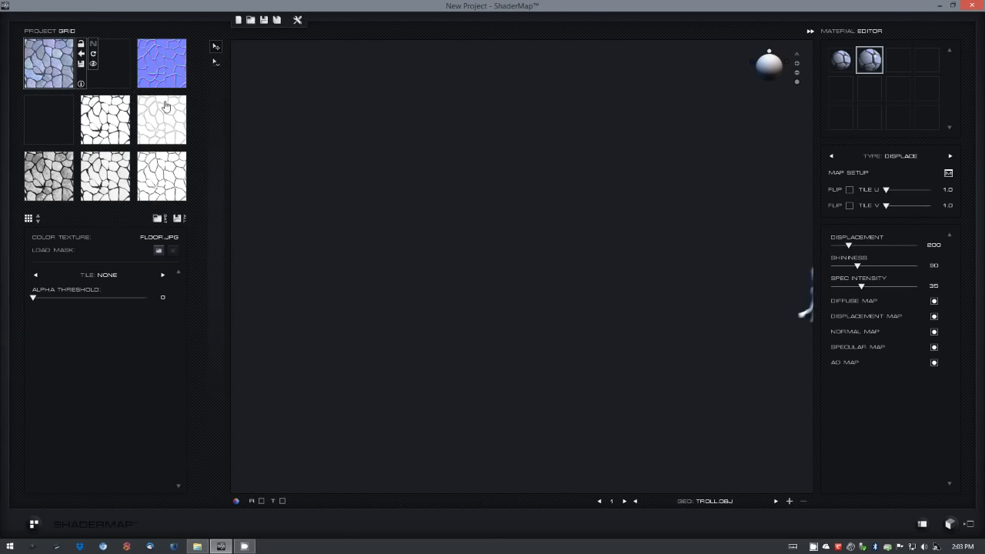
# Step: Apply the Standard material to the troll model and frame the model in the view
pyautogui.click(841, 59)
pyautogui.moveTo(546, 240); pyautogui.dragTo(639, 357)
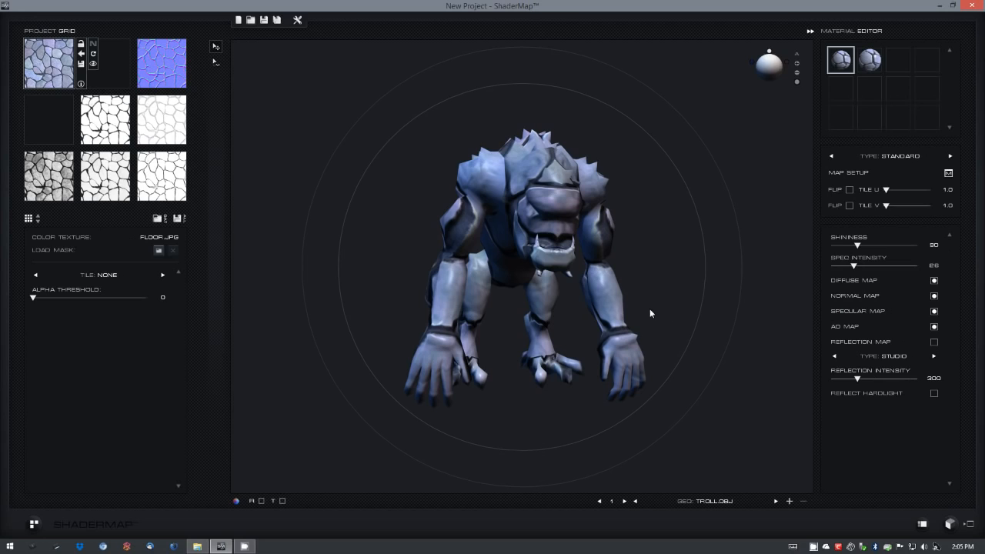
pyautogui.moveTo(622, 306); pyautogui.dragTo(651, 304)
# Step: Set the Standard material's U and V tiling to 2.0 each and check it on the troll
pyautogui.click(946, 194)
pyautogui.write('2')
pyautogui.click(947, 207)
pyautogui.write('2')
pyautogui.press('Return')
pyautogui.moveTo(516, 295); pyautogui.dragTo(544, 296)
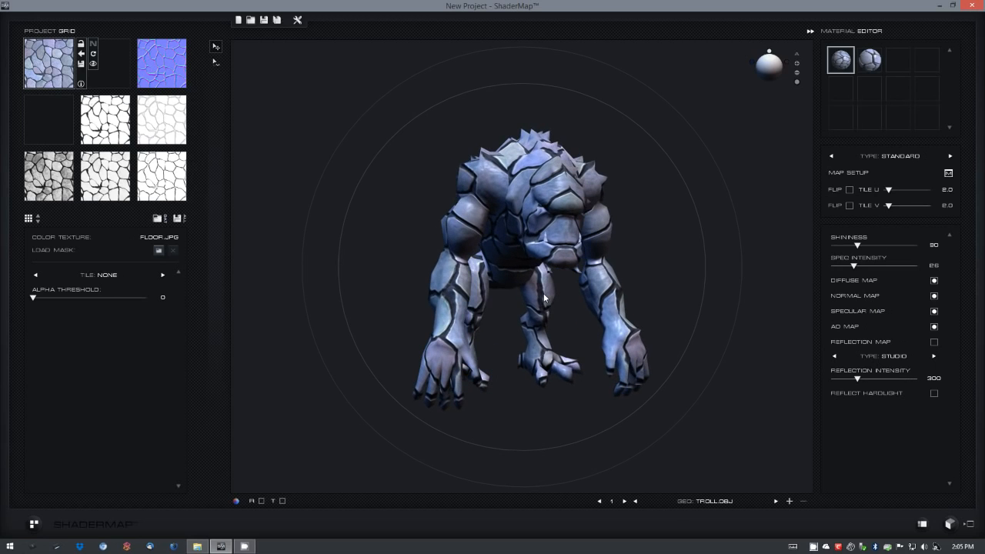
# Step: Switch the preview geometry back to Dynamic Plane and examine the tiled stone texture up close
pyautogui.click(636, 503)
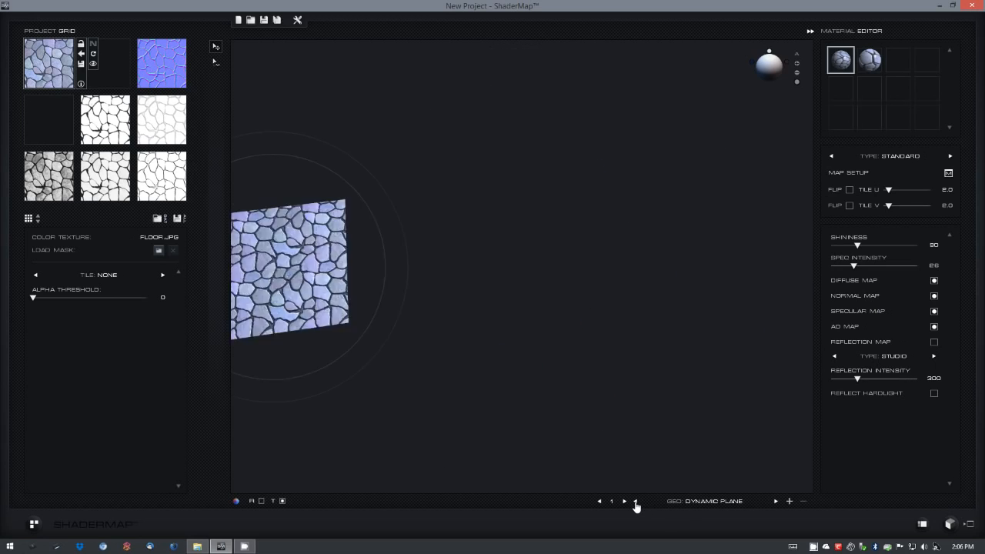
pyautogui.scroll(5, 548, 280)
pyautogui.moveTo(549, 317)
pyautogui.mouseDown()
pyautogui.moveTo(542, 333)
pyautogui.moveTo(557, 346)
pyautogui.moveTo(543, 334)
pyautogui.mouseUp()
pyautogui.moveTo(543, 334); pyautogui.dragTo(537, 301, button='right')
pyautogui.moveTo(537, 300); pyautogui.dragTo(509, 308)
pyautogui.moveTo(507, 230)
pyautogui.mouseDown()
pyautogui.moveTo(444, 234)
pyautogui.moveTo(518, 231)
pyautogui.mouseUp()
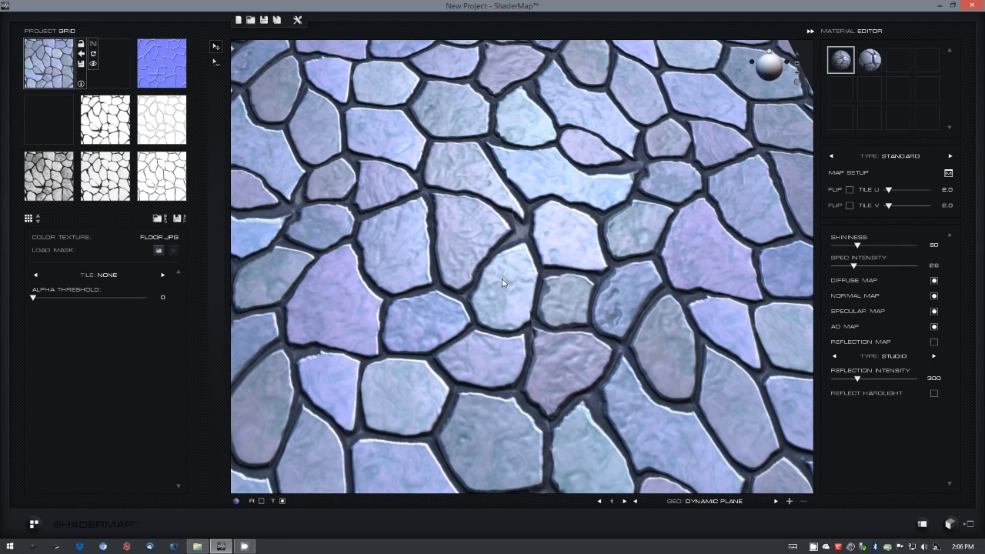
# Step: Set the floor.jpg color texture's tiling to On XY and review the result on the plane in the visualizer
pyautogui.click(44, 78)
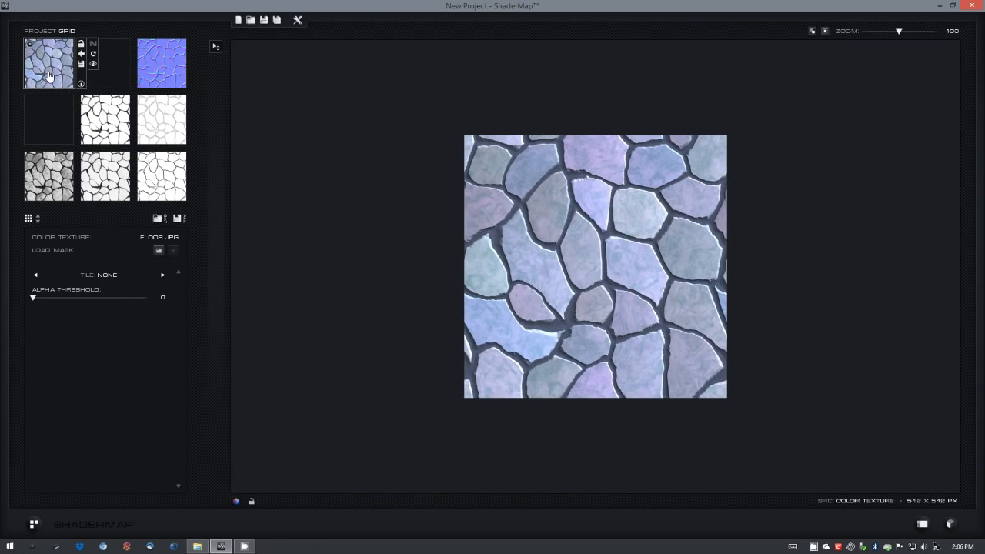
pyautogui.click(107, 275)
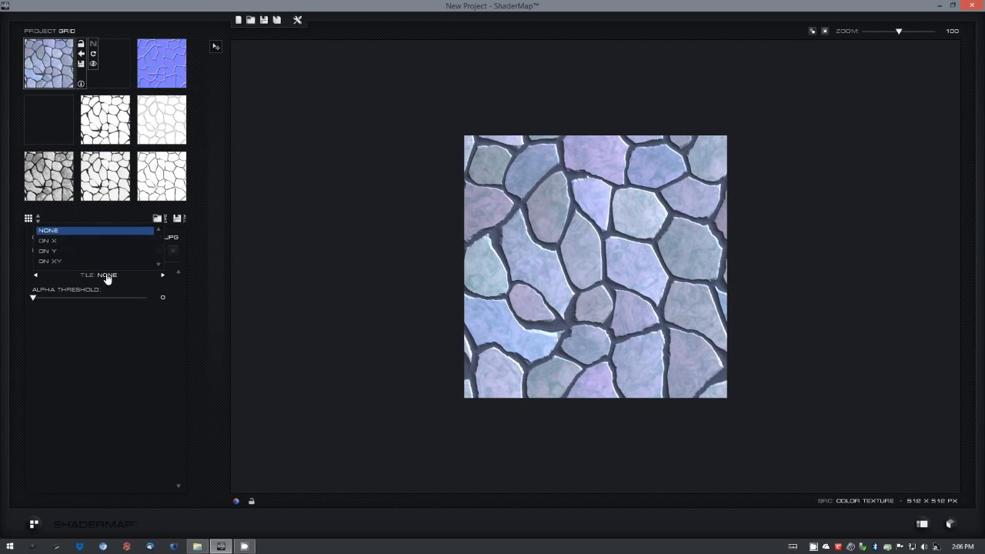
pyautogui.click(62, 260)
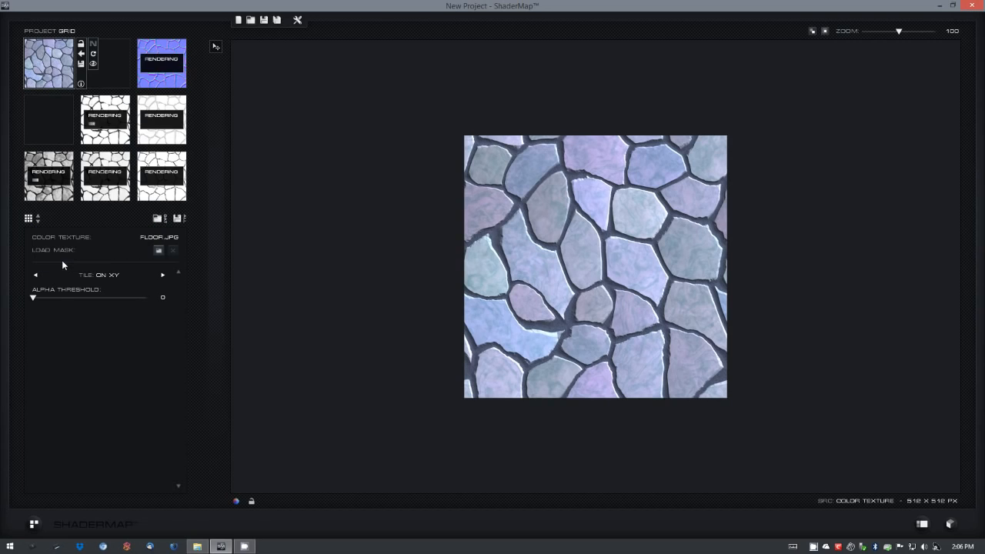
pyautogui.click(950, 525)
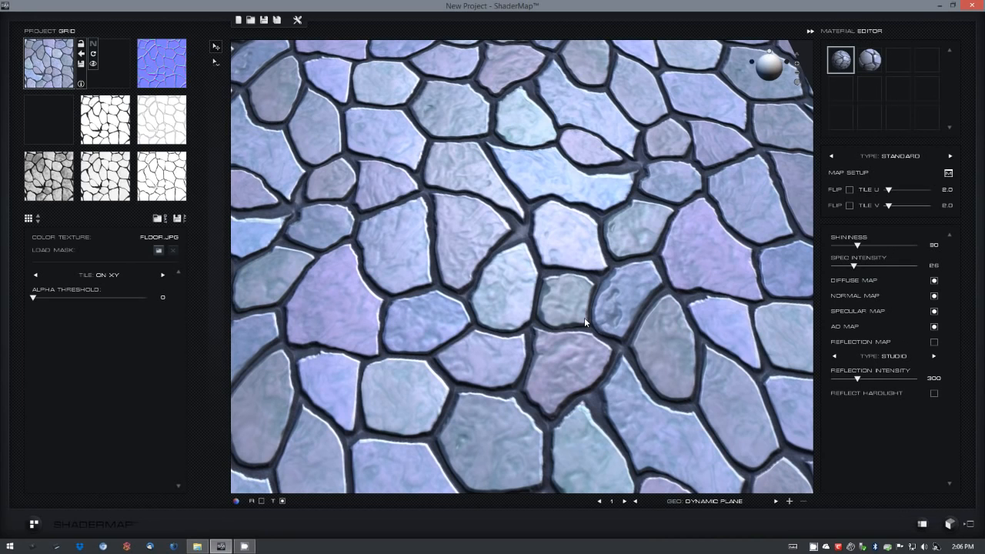
pyautogui.scroll(-5, 584, 318)
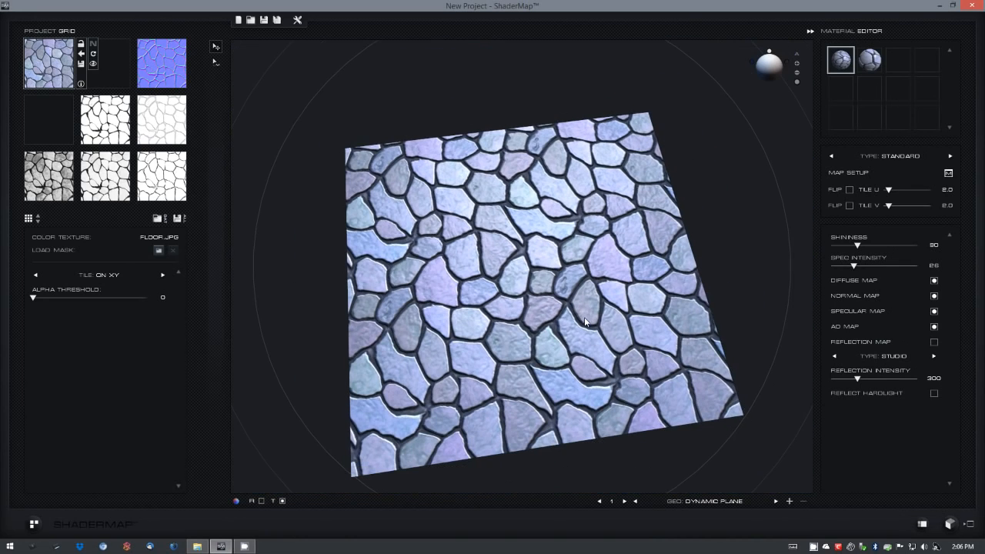
pyautogui.moveTo(568, 329); pyautogui.dragTo(570, 311, button='middle')
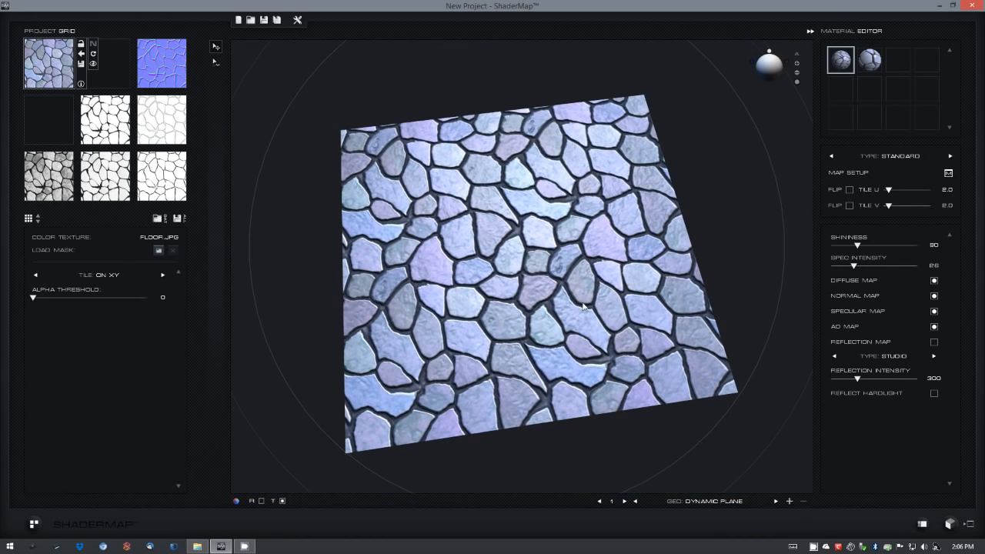
# Step: Create a Parallax material with the stone displacement map in slot 2 and the blue normal map in slot 3
pyautogui.click(897, 63)
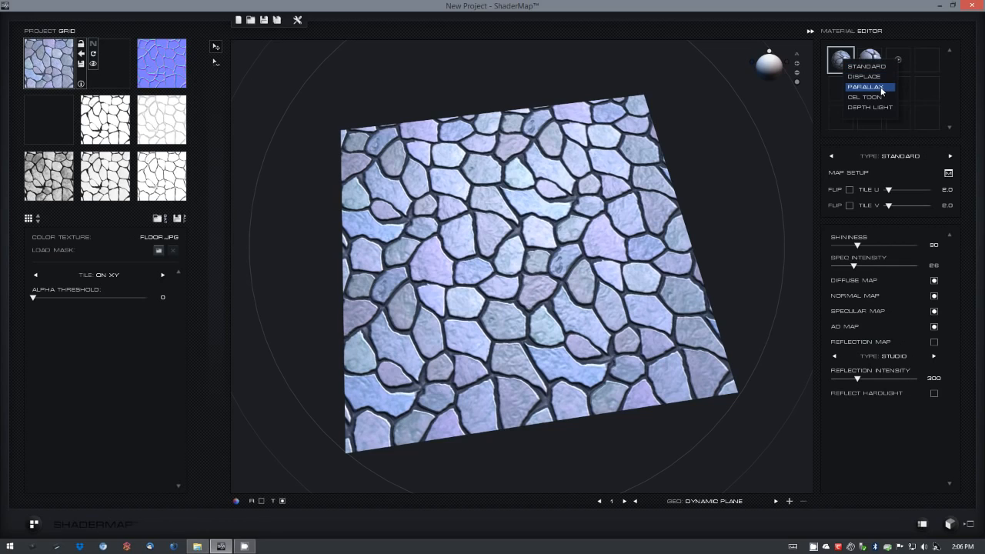
pyautogui.click(883, 87)
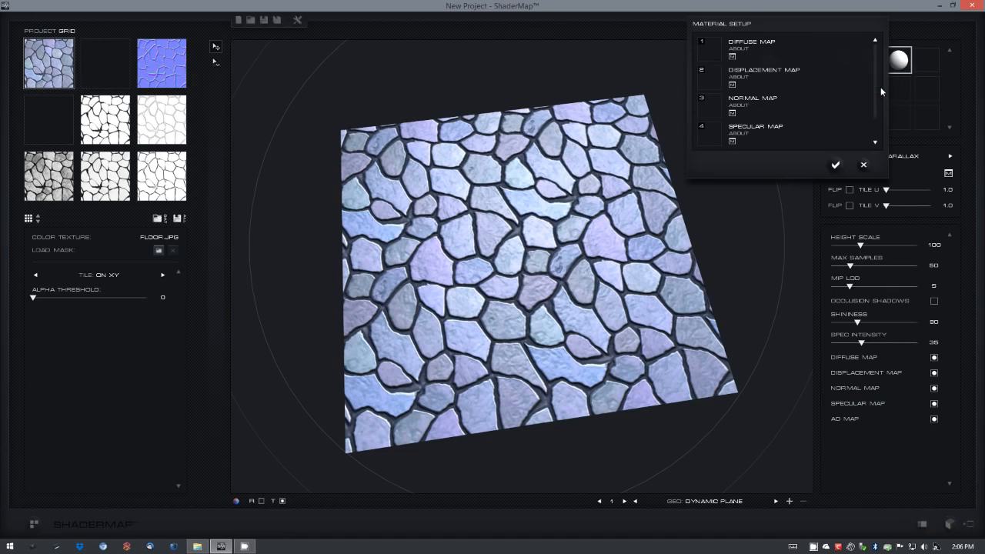
pyautogui.click(839, 97)
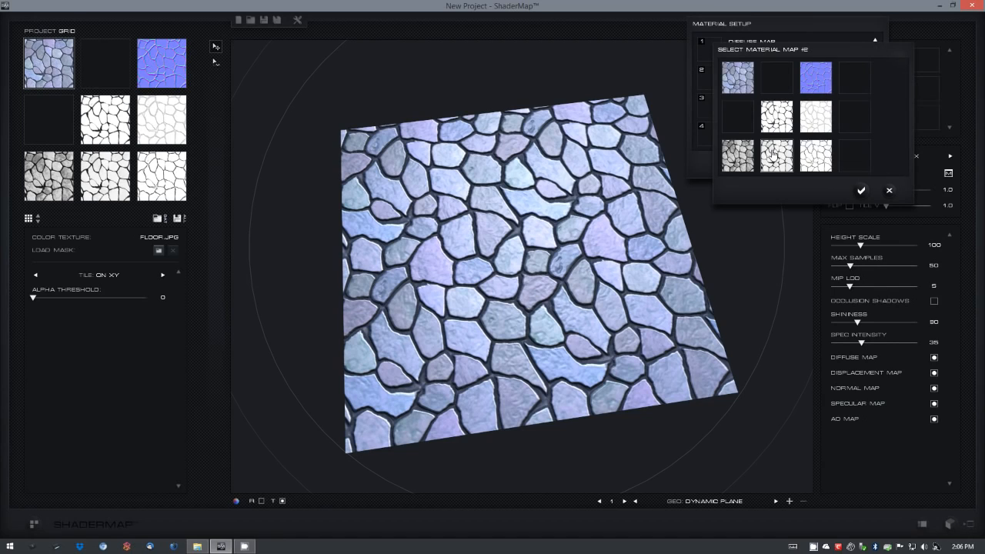
pyautogui.click(774, 154)
pyautogui.click(730, 113)
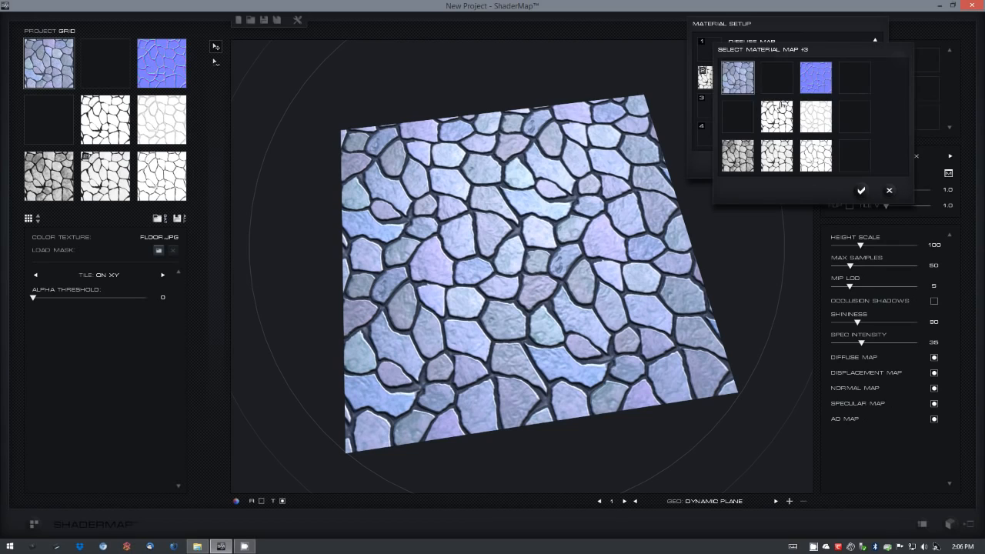
pyautogui.click(817, 80)
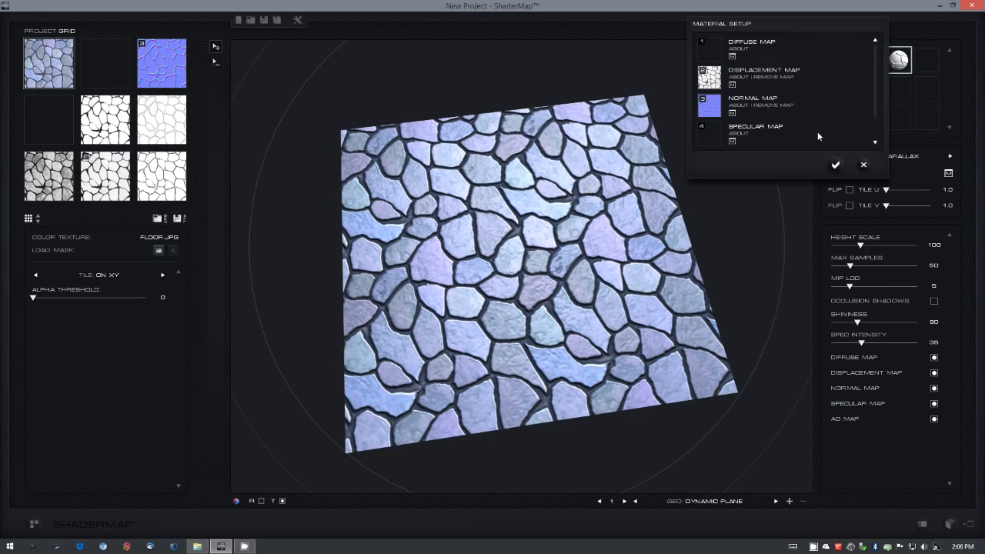
pyautogui.click(836, 164)
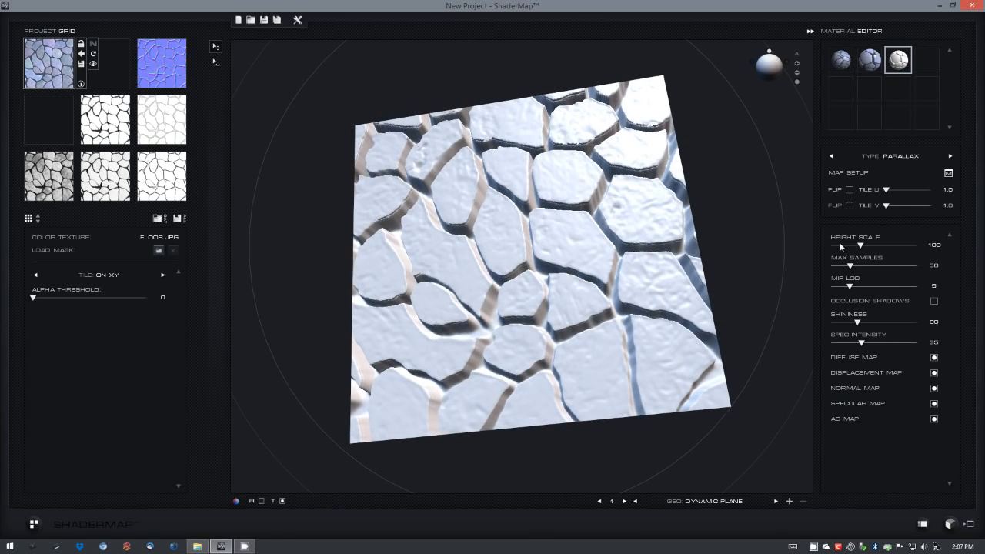
# Step: Set the Parallax material's height scale to 64 and check the relief on the plane from several angles
pyautogui.moveTo(861, 245); pyautogui.dragTo(849, 251)
pyautogui.moveTo(500, 285); pyautogui.dragTo(493, 235)
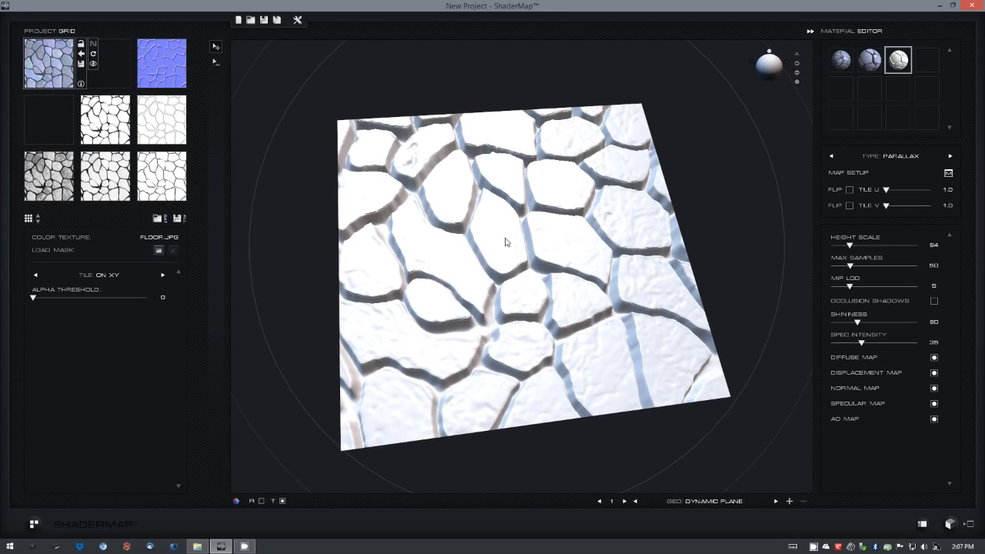
pyautogui.moveTo(505, 242); pyautogui.dragTo(515, 246)
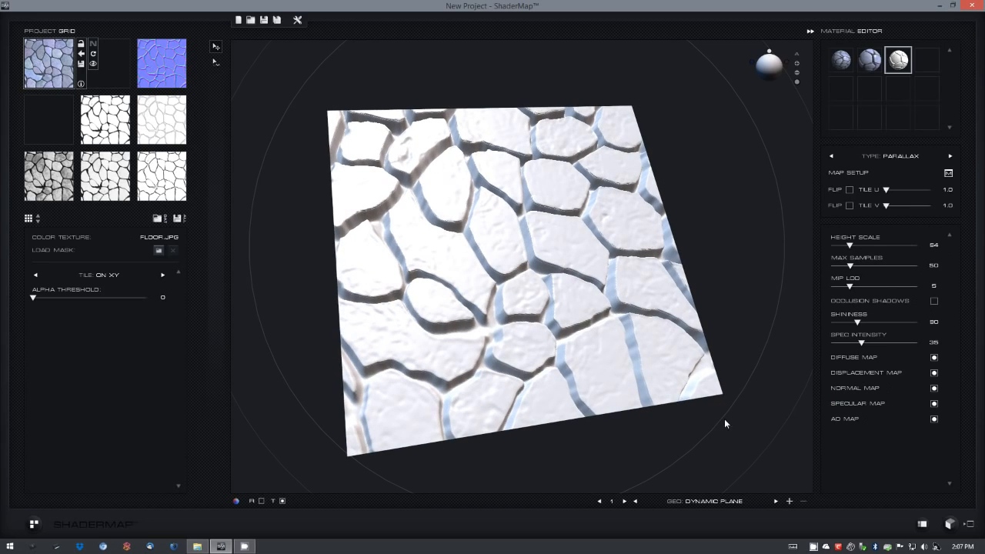
# Step: Detach the Material Visualizer into its own floating window and move it over the color texture preview
pyautogui.click(973, 528)
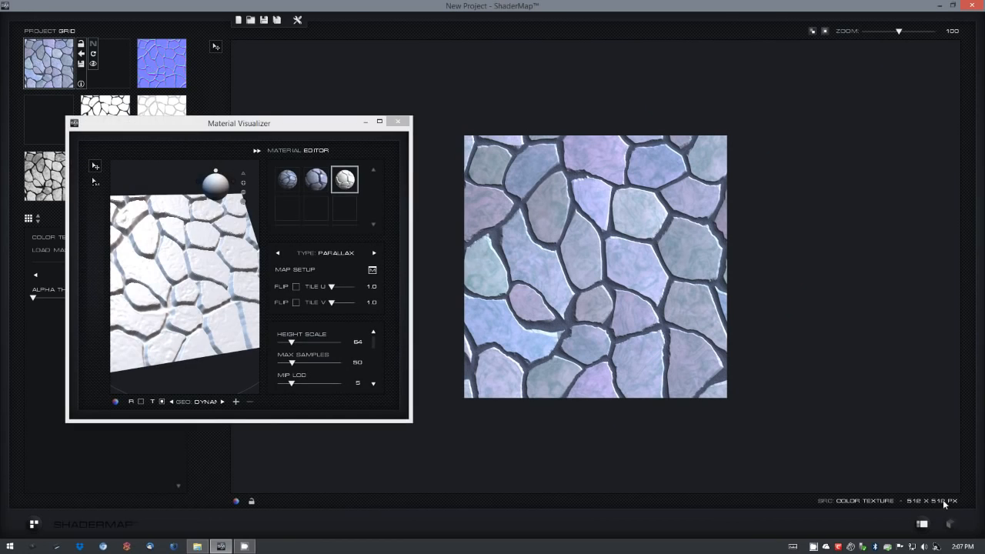
pyautogui.click(308, 122)
pyautogui.moveTo(308, 122); pyautogui.dragTo(647, 66)
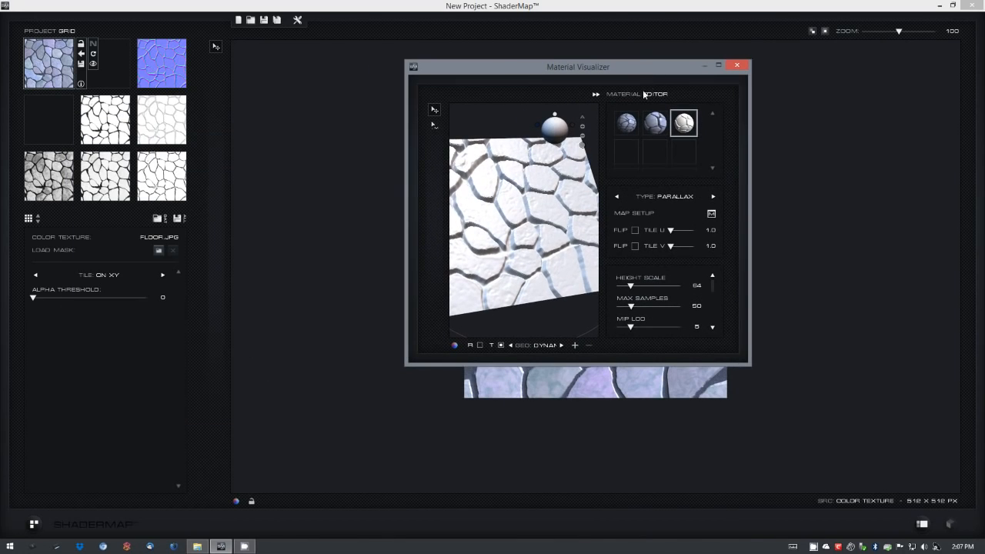
# Step: Collapse the material editor in the floating Material Visualizer and move the window clear of the texture preview
pyautogui.click(595, 94)
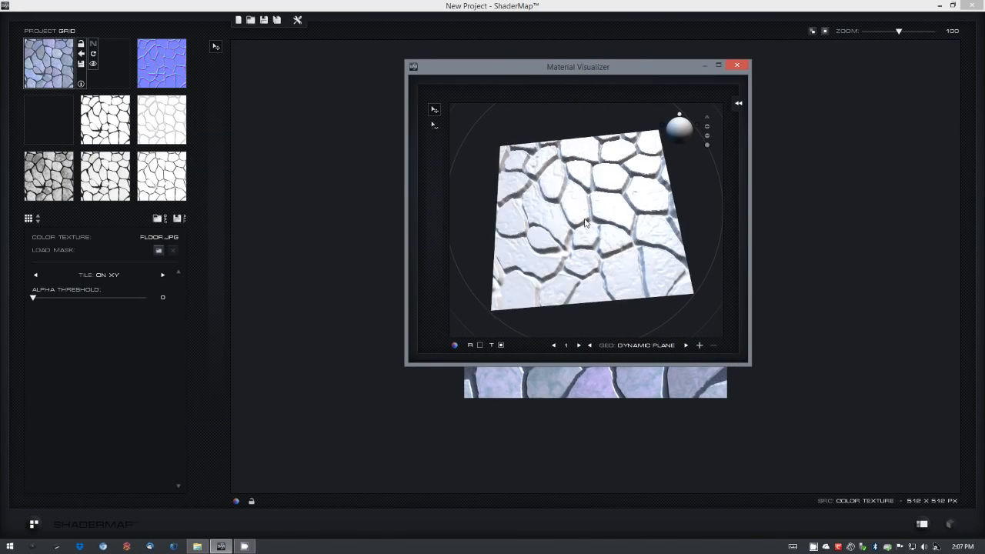
pyautogui.click(738, 106)
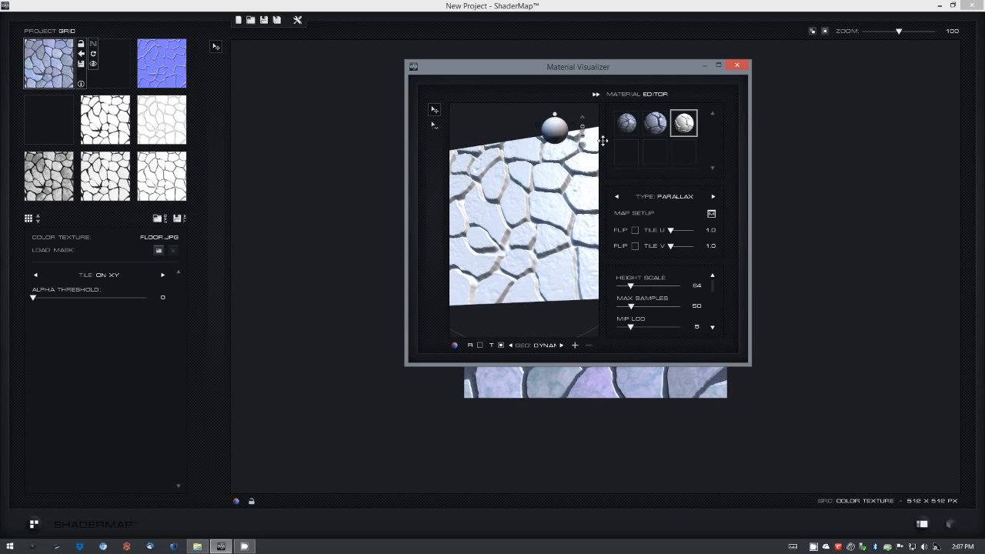
pyautogui.click(595, 94)
pyautogui.moveTo(583, 83); pyautogui.dragTo(215, 211)
# Step: Open the stone normal map for normal editing and add a new displacement layer above the base map
pyautogui.click(174, 72)
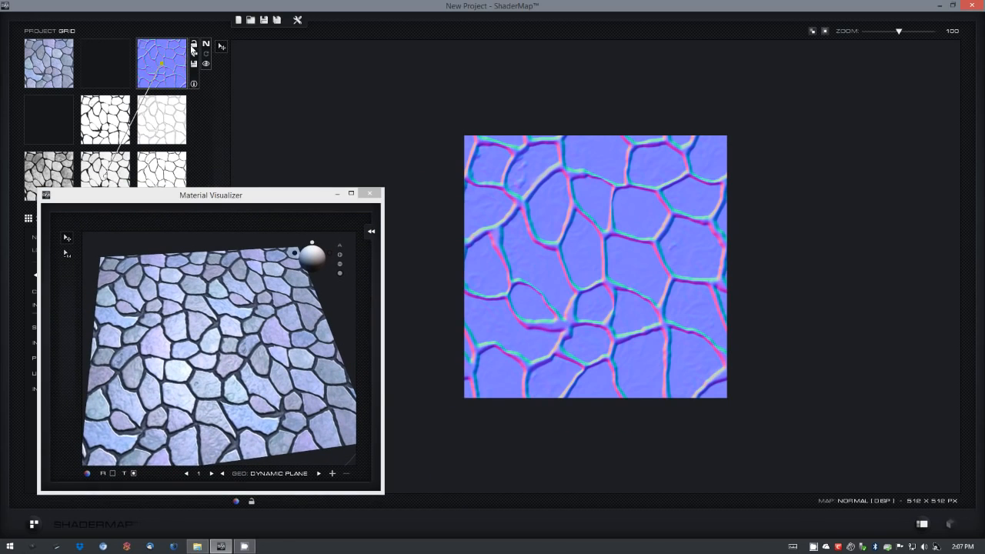
pyautogui.click(205, 48)
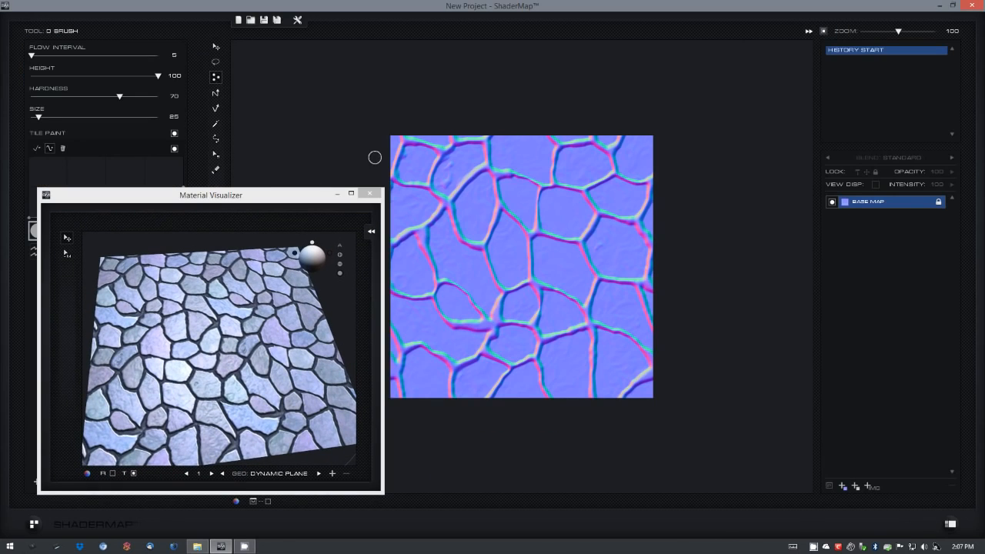
pyautogui.click(856, 486)
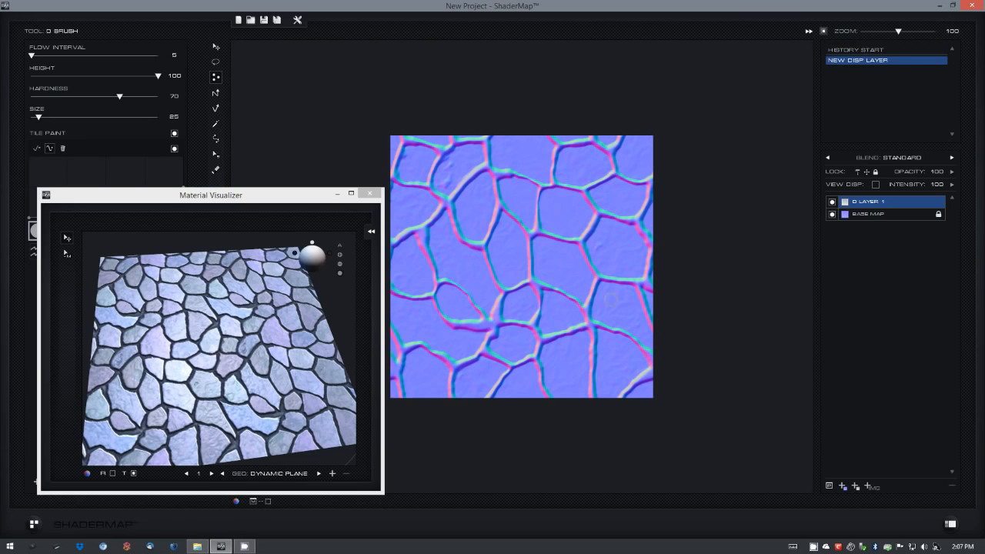
# Step: Paint raised D Brush strokes on three neighbouring stones near the normal map's centre and inspect them in the visualizer
pyautogui.moveTo(539, 241)
pyautogui.mouseDown()
pyautogui.moveTo(539, 275)
pyautogui.moveTo(583, 294)
pyautogui.moveTo(590, 286)
pyautogui.moveTo(579, 258)
pyautogui.moveTo(552, 242)
pyautogui.mouseUp()
pyautogui.moveTo(546, 192)
pyautogui.mouseDown()
pyautogui.moveTo(542, 233)
pyautogui.moveTo(581, 230)
pyautogui.moveTo(590, 214)
pyautogui.moveTo(579, 196)
pyautogui.moveTo(551, 188)
pyautogui.moveTo(508, 202)
pyautogui.moveTo(530, 222)
pyautogui.moveTo(538, 191)
pyautogui.moveTo(505, 182)
pyautogui.mouseUp()
pyautogui.scroll(6, 231, 363)
pyautogui.moveTo(229, 389); pyautogui.dragTo(261, 365, button='middle')
pyautogui.scroll(3, 261, 365)
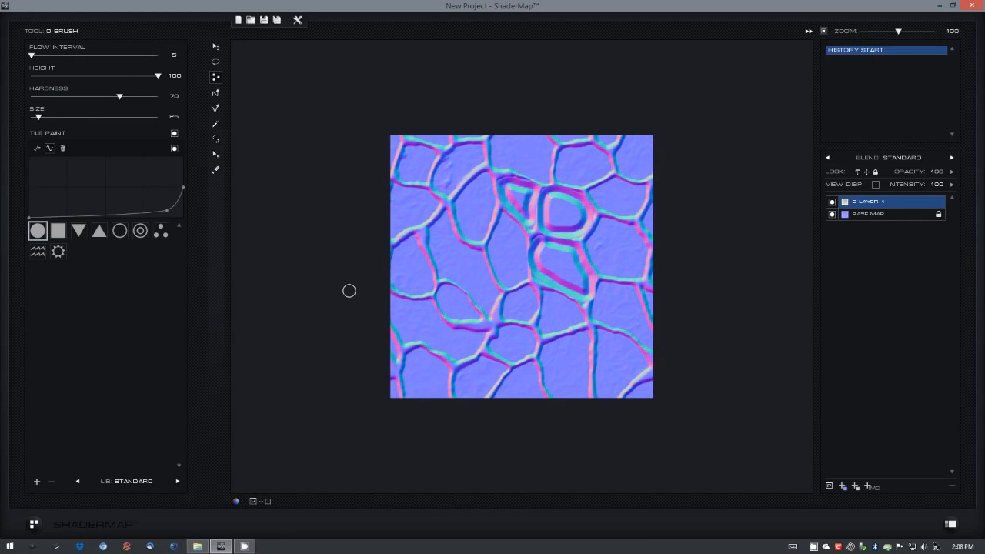